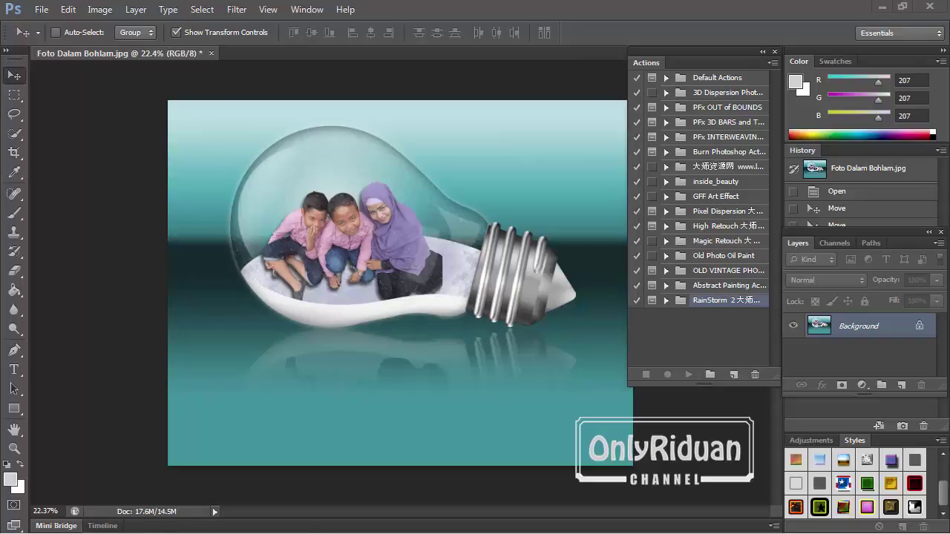
Minimize Photoshop and open Action.txt from the PFx BULB v.2016.1 folder in Notepad.
click(879, 6)
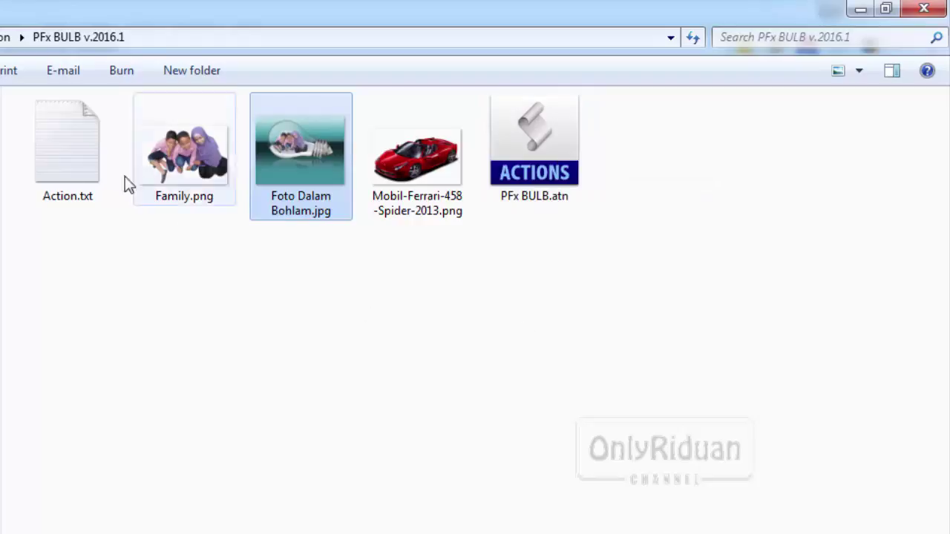
double_click(83, 153)
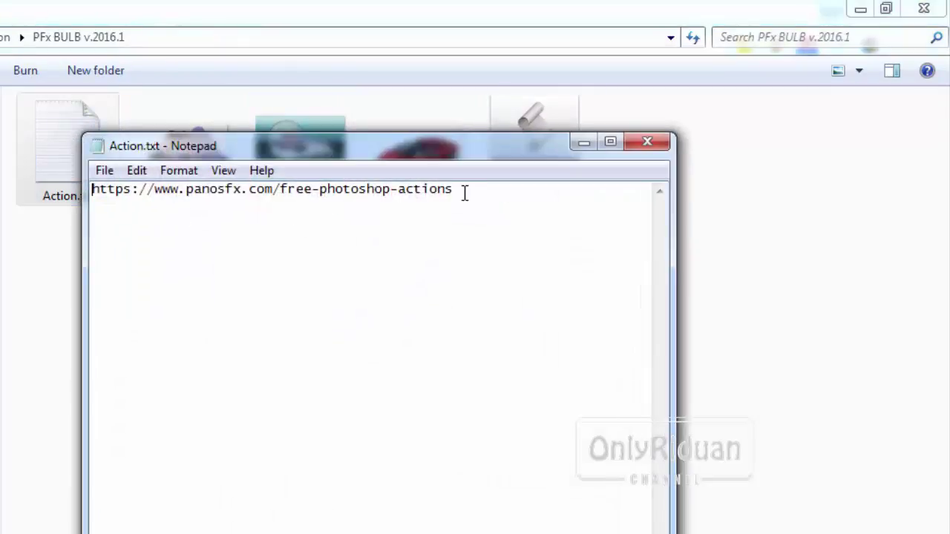
Highlight the panosfx download link in Action.txt, then hide Notepad to return to the folder.
drag(462, 190, 92, 190)
click(207, 238)
click(588, 141)
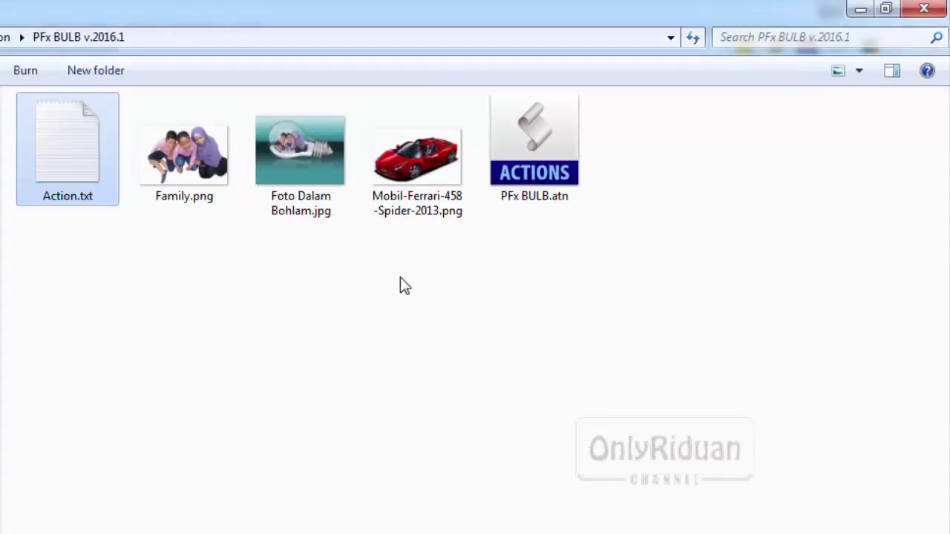
Preview the Family.png and Ferrari sample images in the PFx BULB v.2016.1 folder.
click(205, 187)
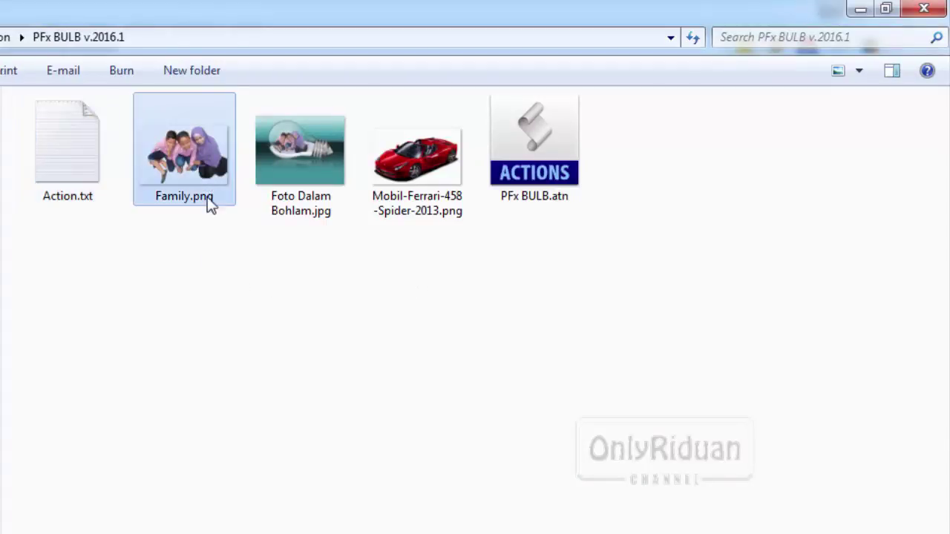
click(428, 180)
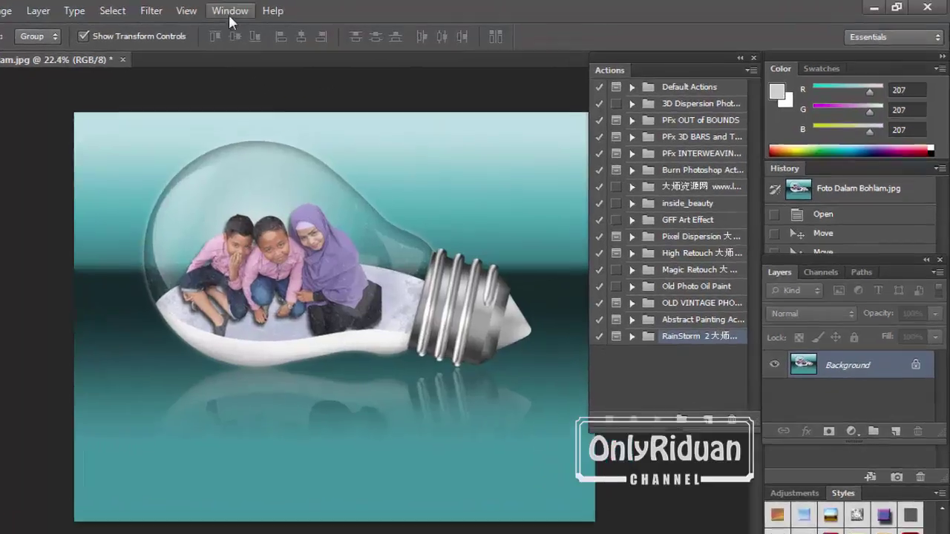
Bring up Load Actions from the Actions panel menu, showing PFx BULB.atn in its folder.
click(229, 14)
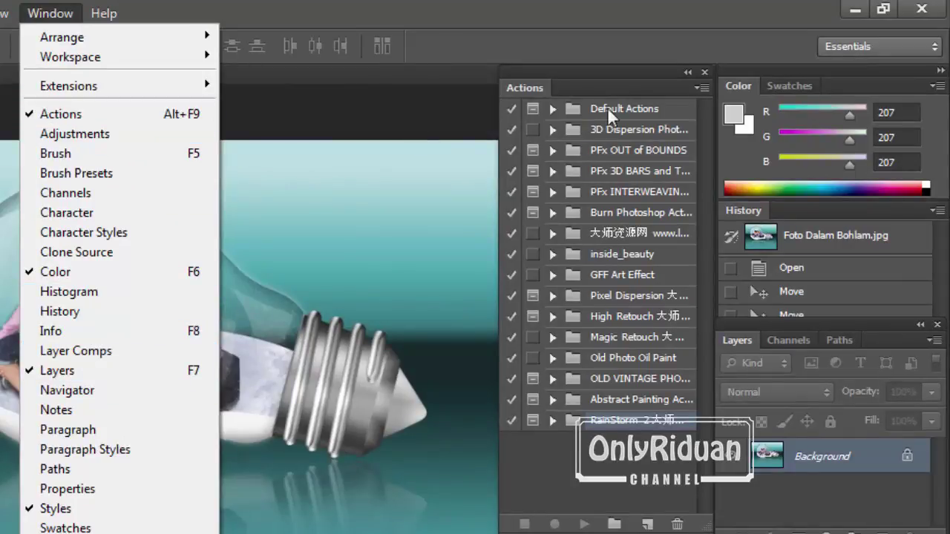
click(593, 66)
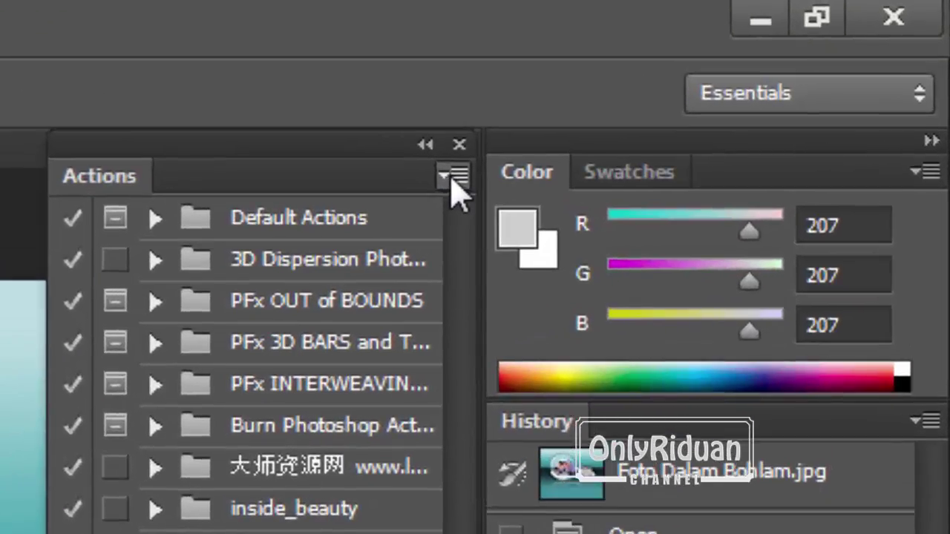
click(450, 182)
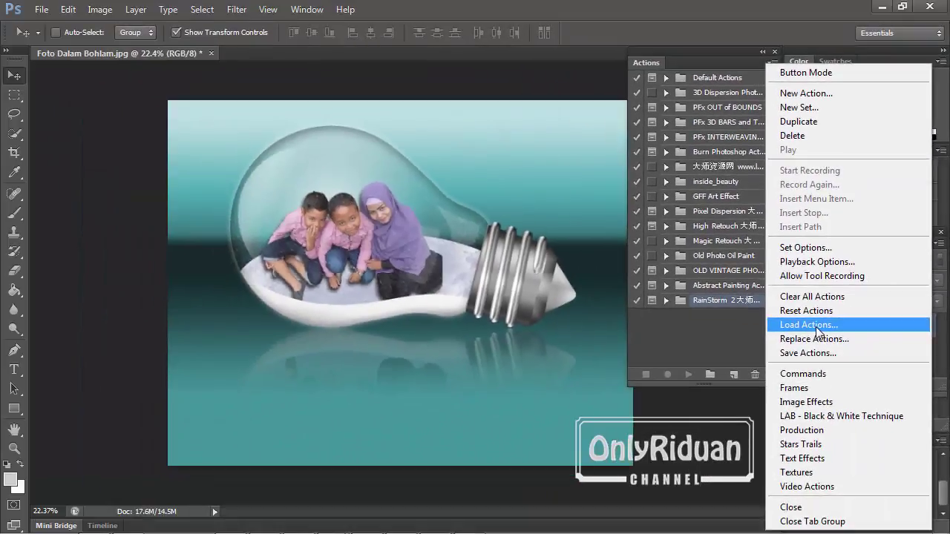
click(815, 327)
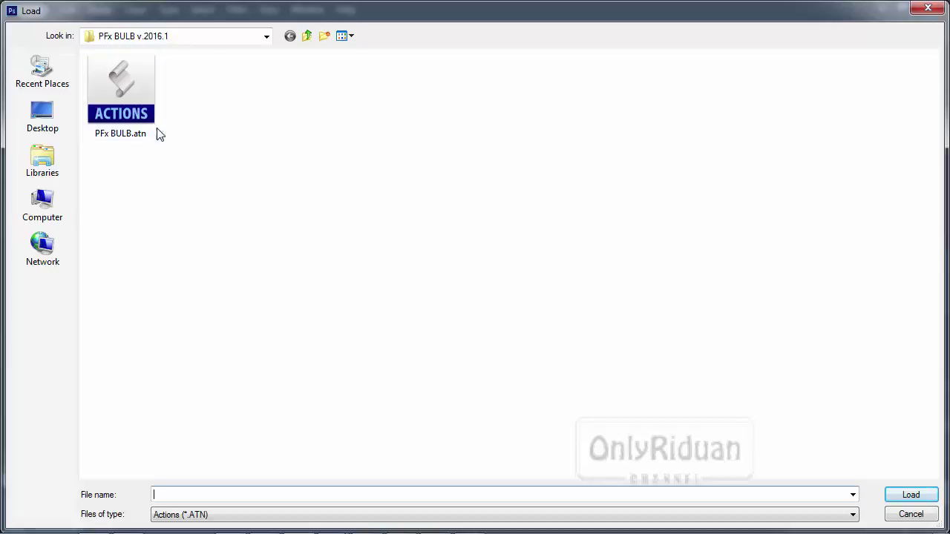
Load PFx BULB.atn, adding the PFx BULB set with its Ordinary and Icy actions.
click(125, 101)
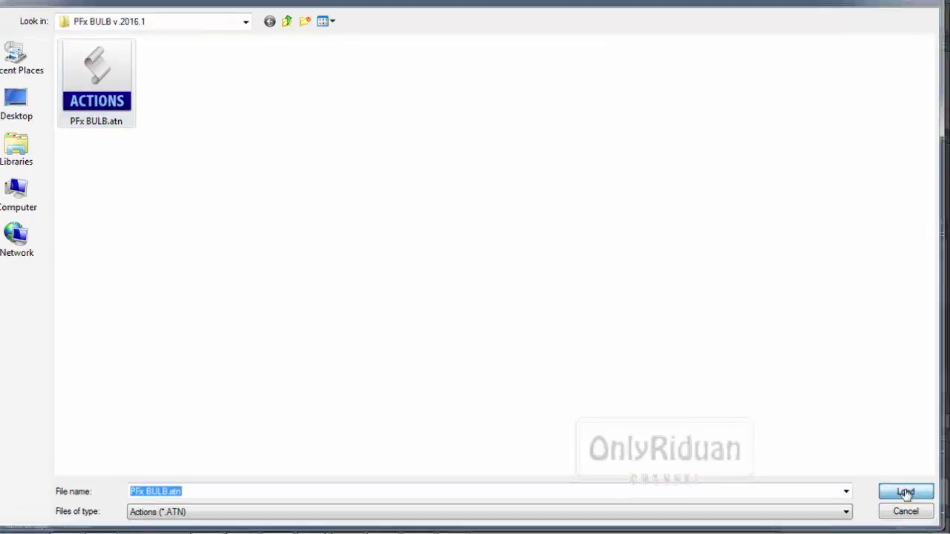
click(905, 492)
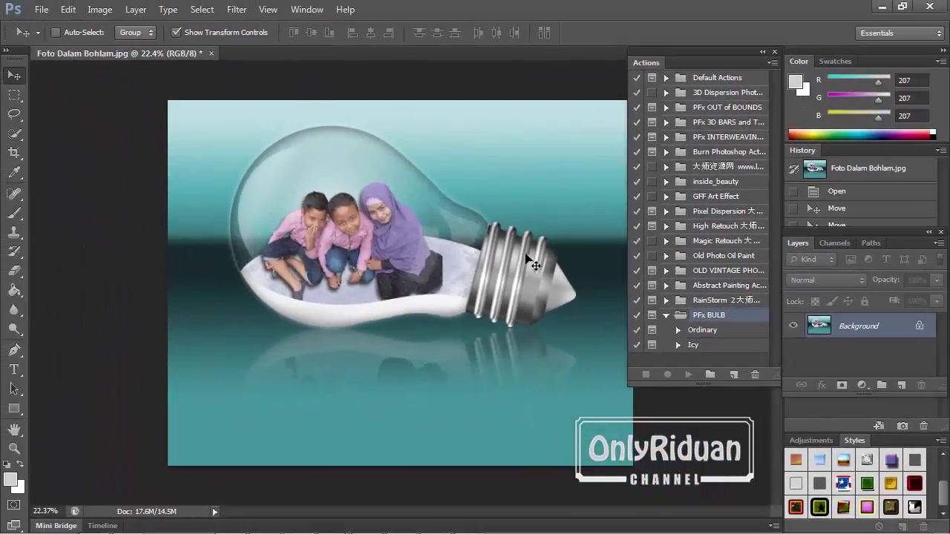
Play the Icy action, building an ice-filled glass bulb in new document Untitled-1.
click(703, 347)
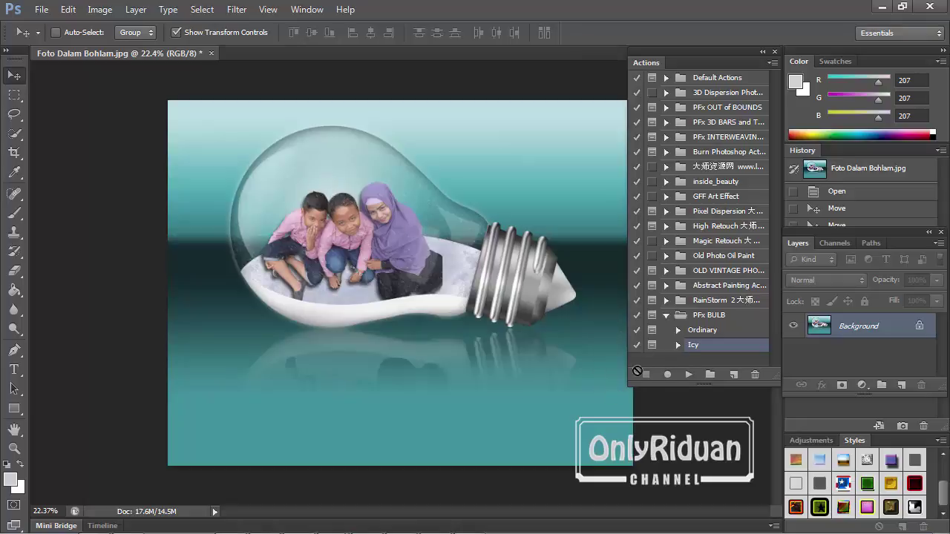
click(688, 376)
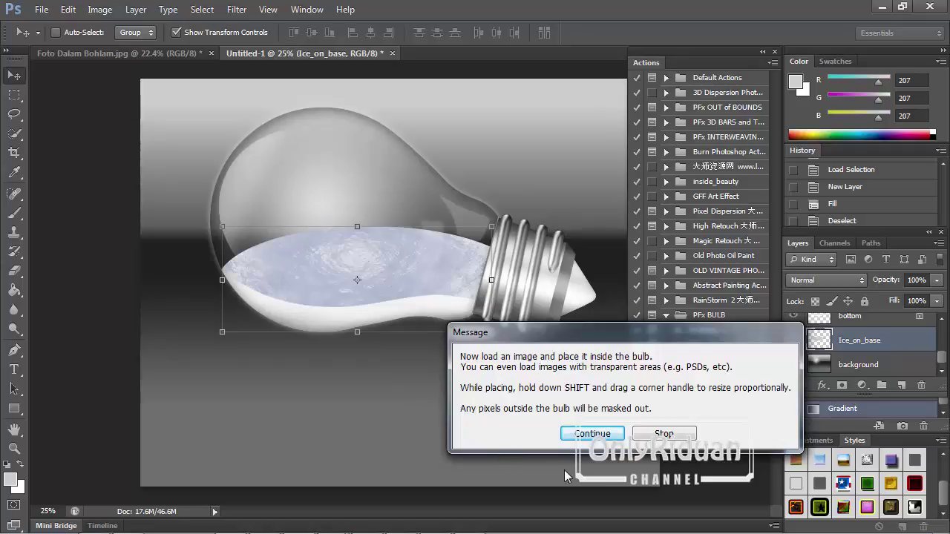
Place Family.png into the bulb, scaled to about 163% and centred inside the glass.
click(596, 437)
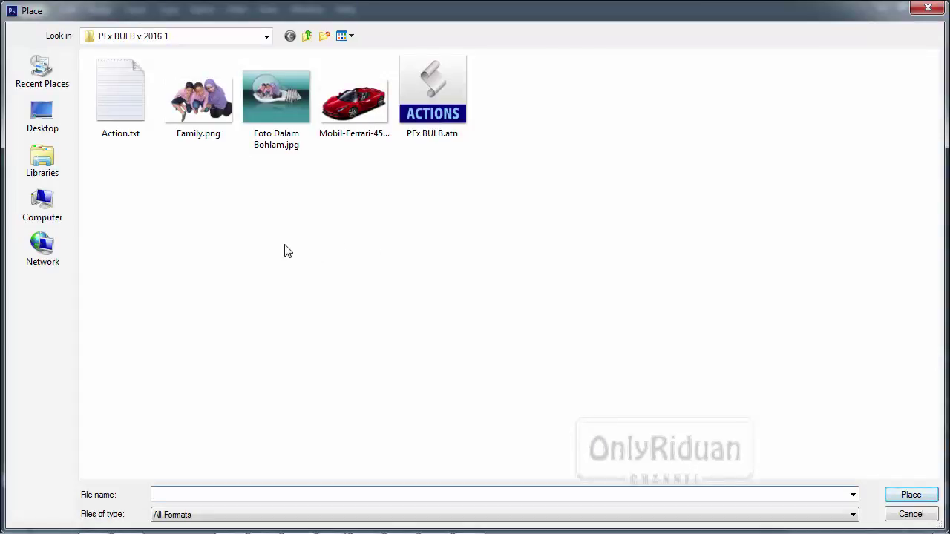
click(201, 108)
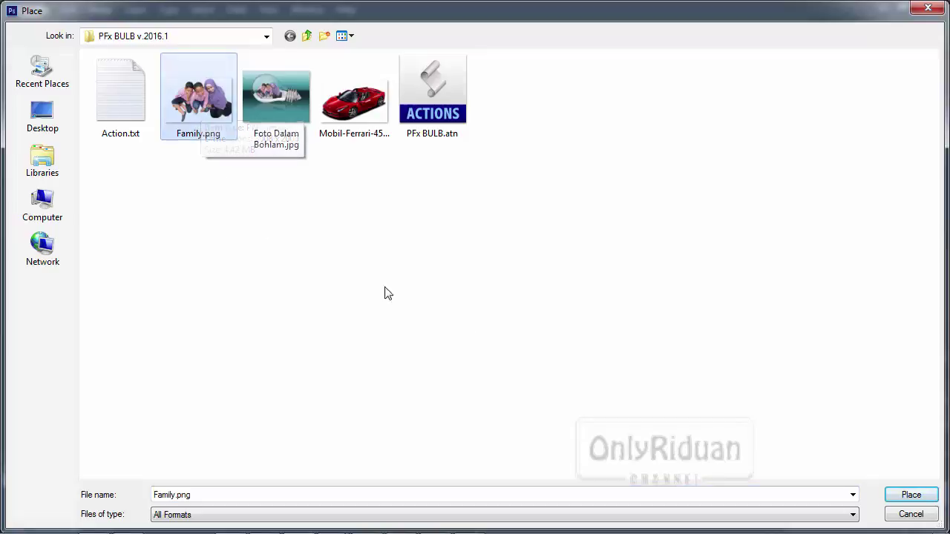
click(894, 495)
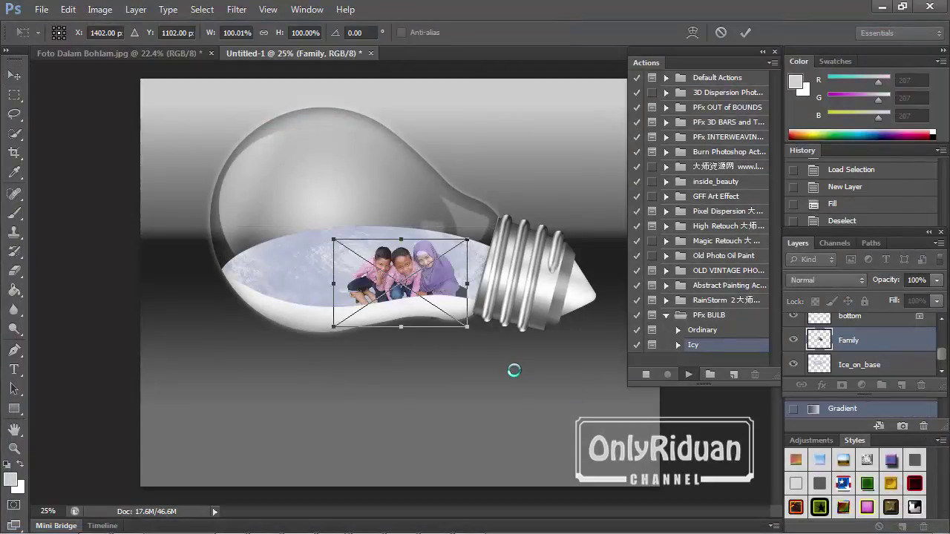
drag(434, 282, 342, 237)
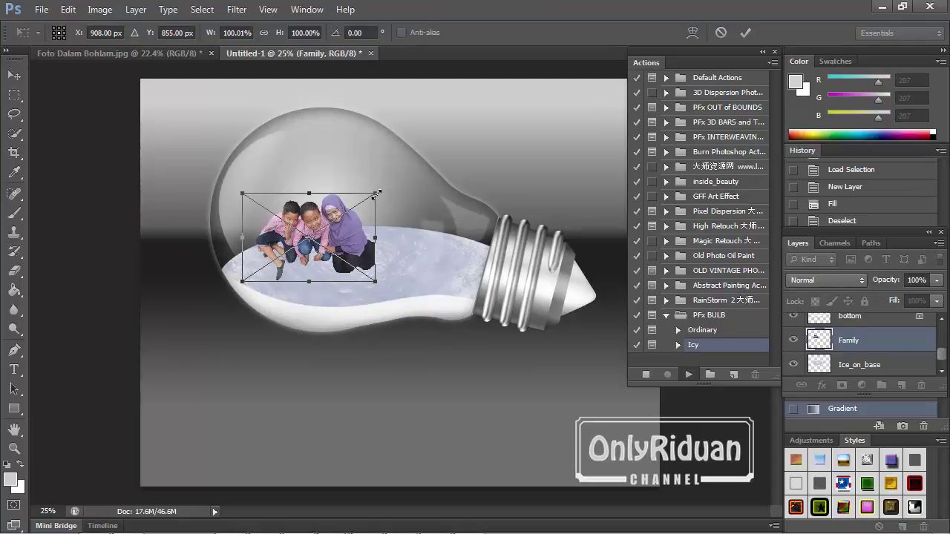
drag(376, 193, 434, 143)
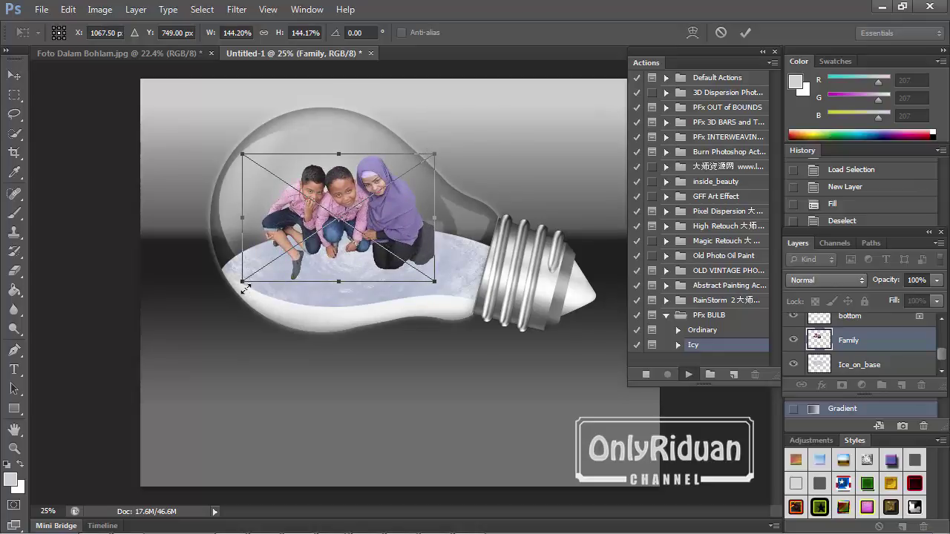
drag(237, 290, 215, 305)
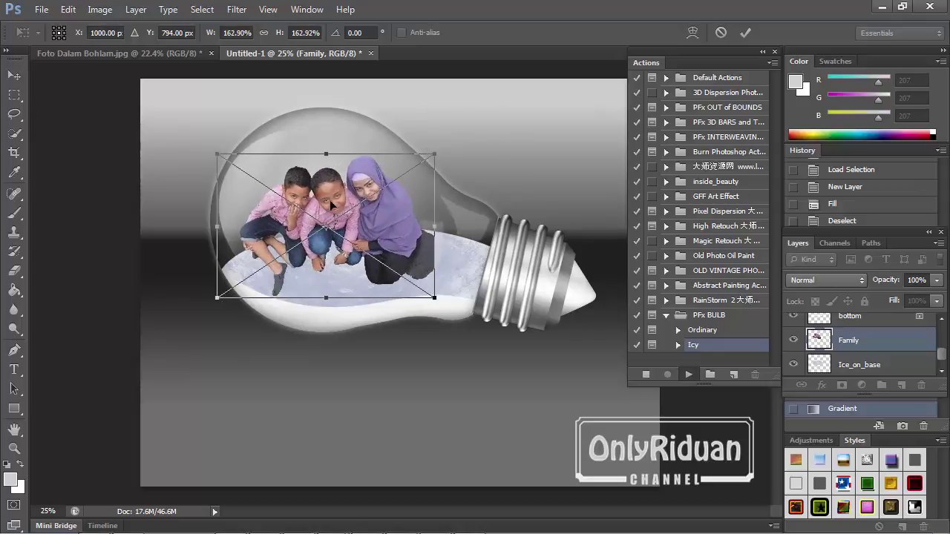
drag(336, 210, 343, 220)
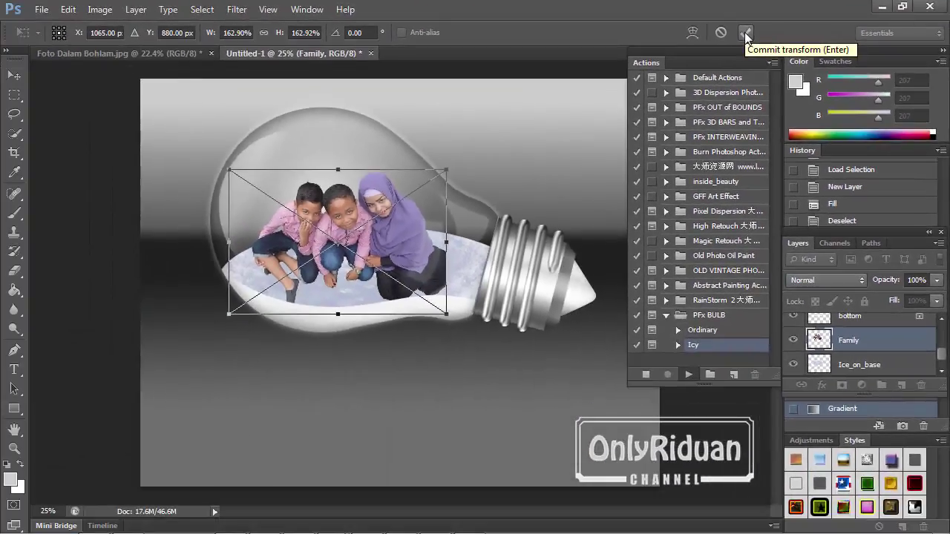
Commit the family photo's placement and continue the action to the background tint.
click(744, 33)
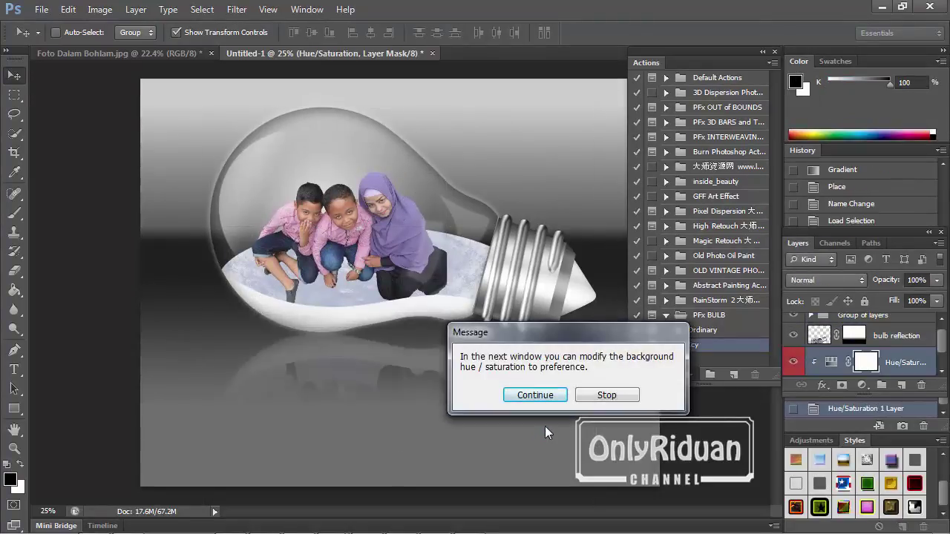
drag(548, 330, 521, 330)
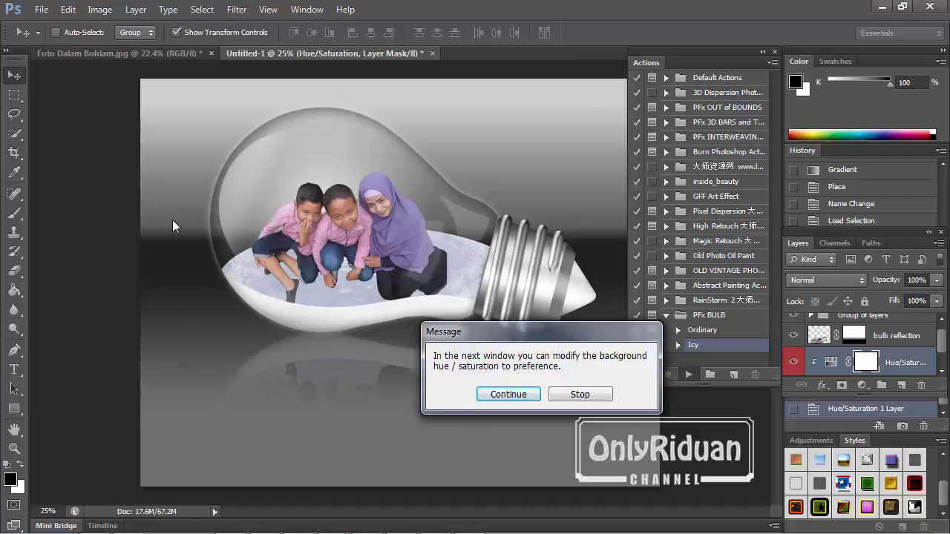
click(509, 394)
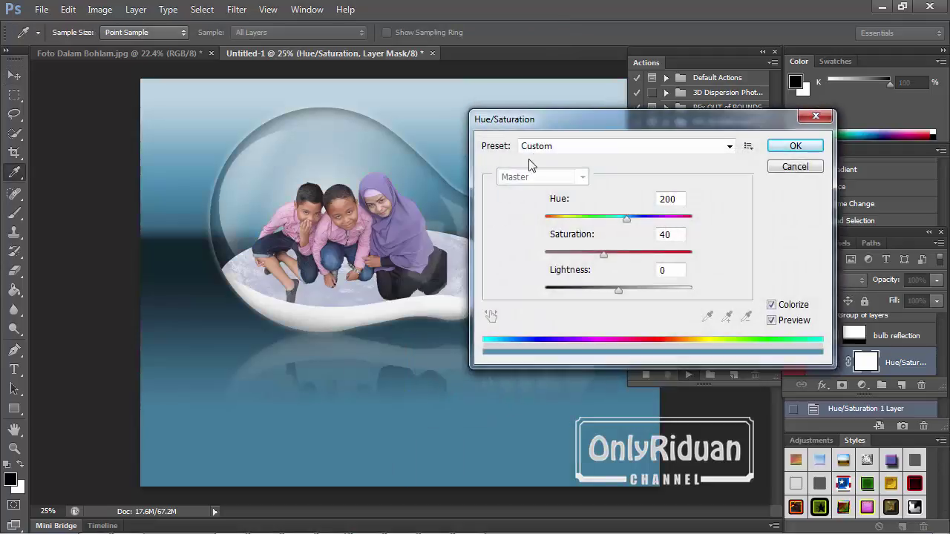
Colorize the background blue at Hue 211, Saturation 40 and let the action add snow.
drag(548, 120, 589, 149)
drag(668, 252, 675, 253)
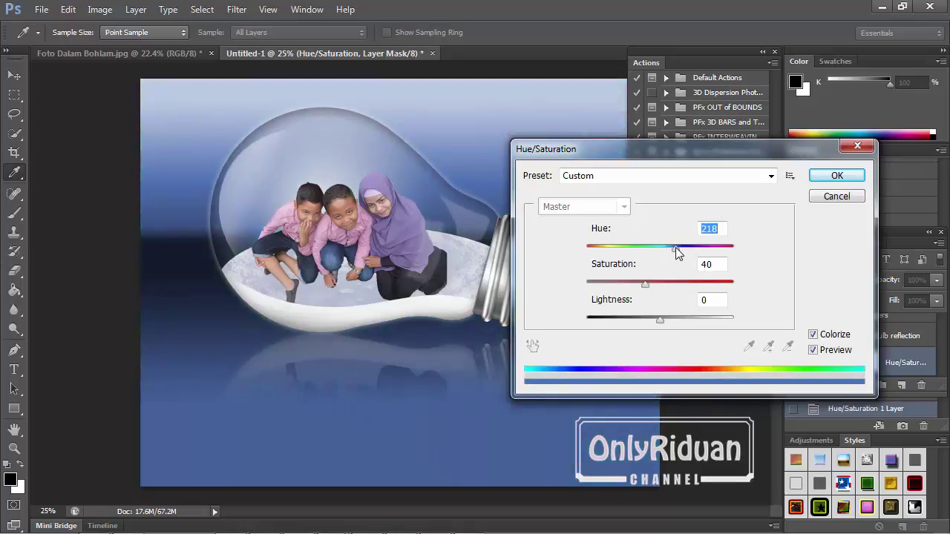
drag(676, 252, 672, 253)
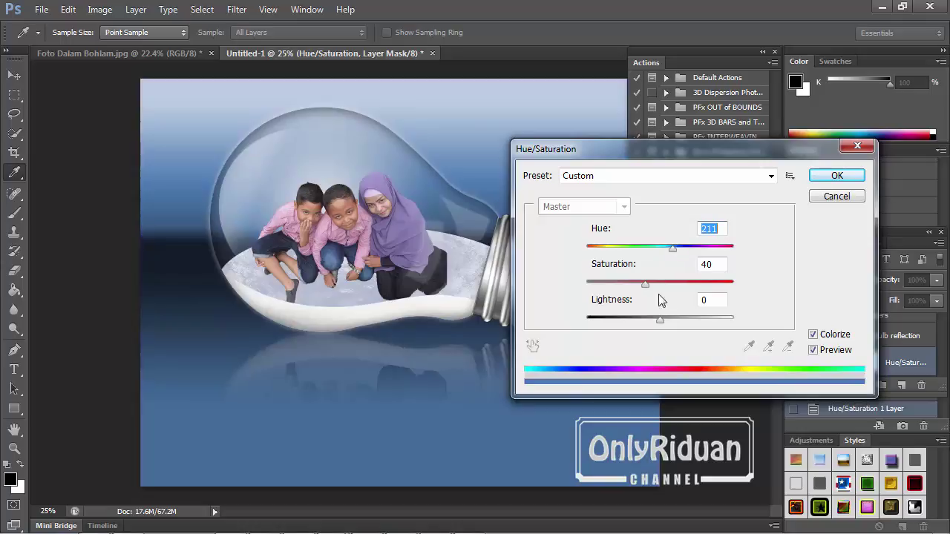
click(836, 175)
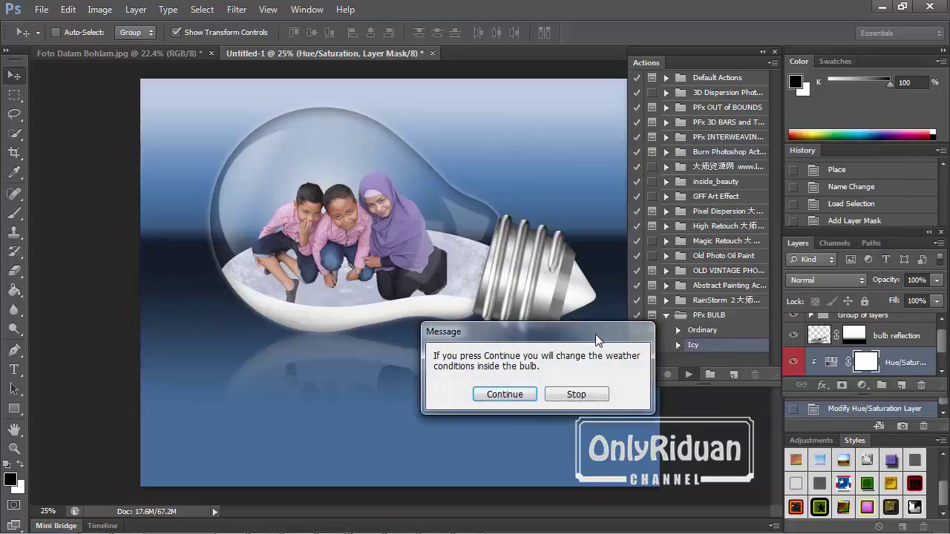
click(511, 395)
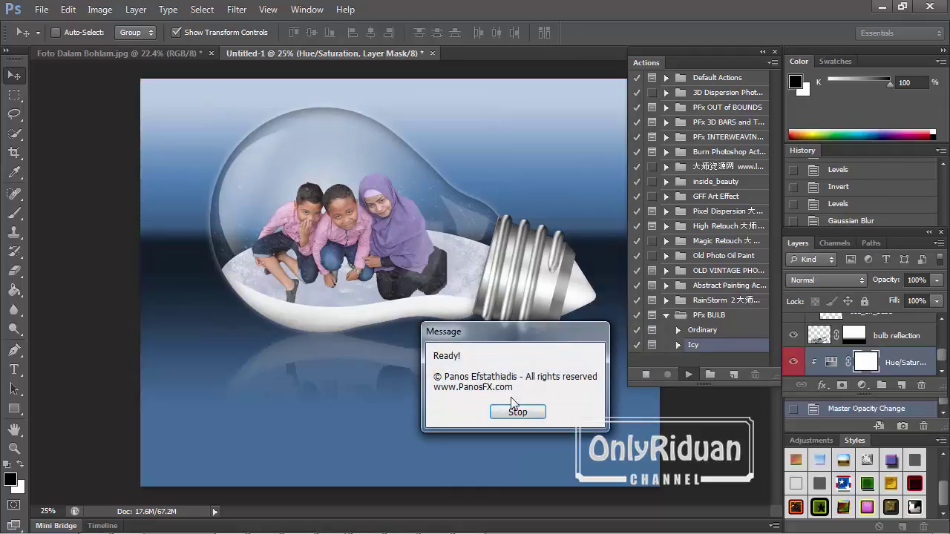
Stop the finished Icy action and run Ordinary, creating a clear bulb in Untitled-2.
click(517, 413)
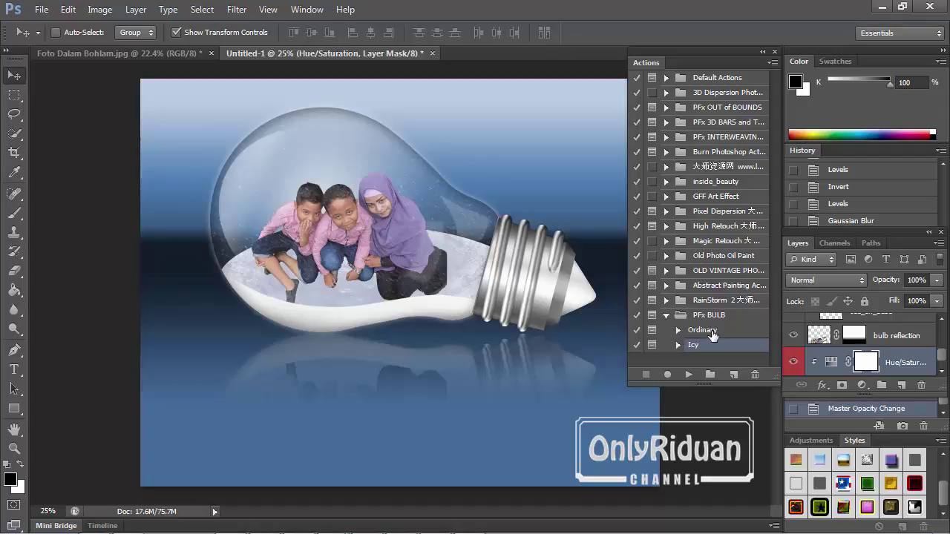
click(711, 332)
click(688, 374)
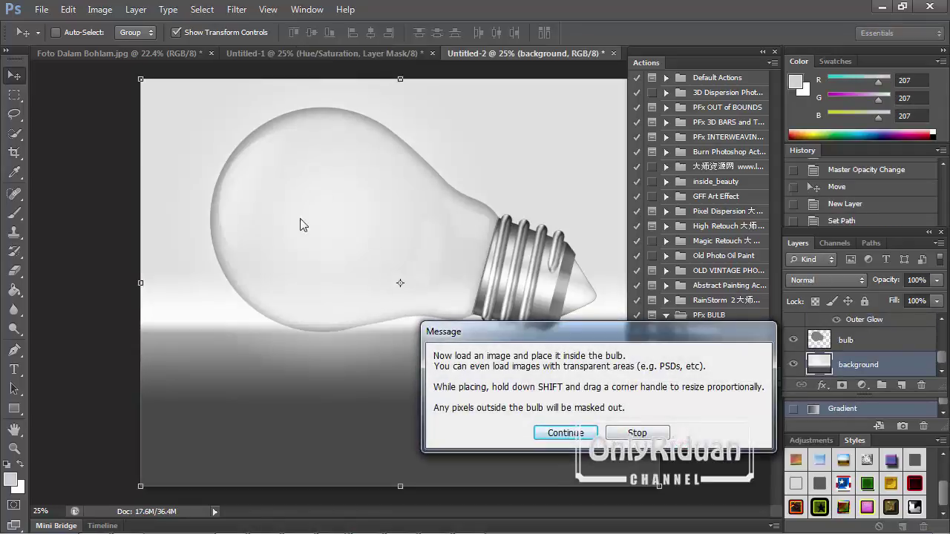
Place the Ferrari image in the clear bulb, enlarged and moved up-left, and commit it.
click(564, 432)
click(352, 119)
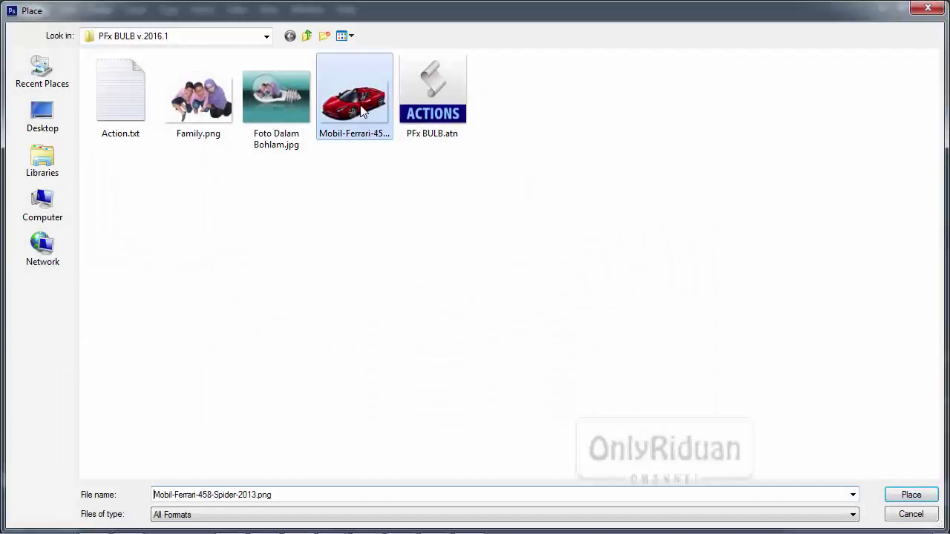
click(918, 500)
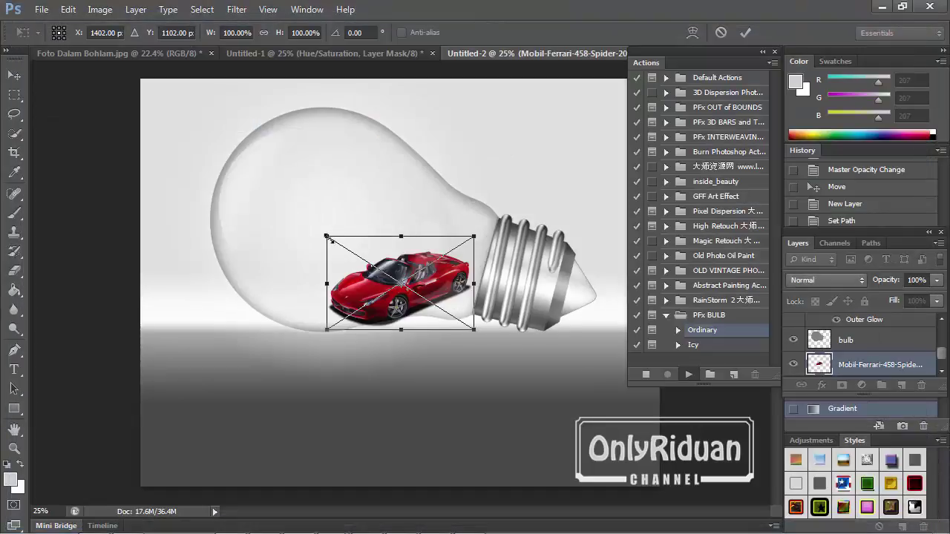
drag(318, 229, 277, 198)
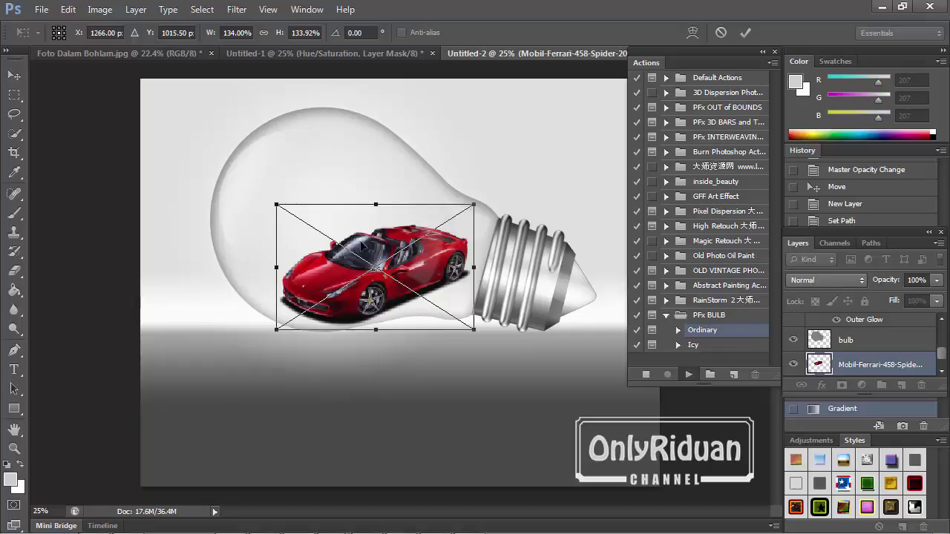
drag(365, 244, 340, 221)
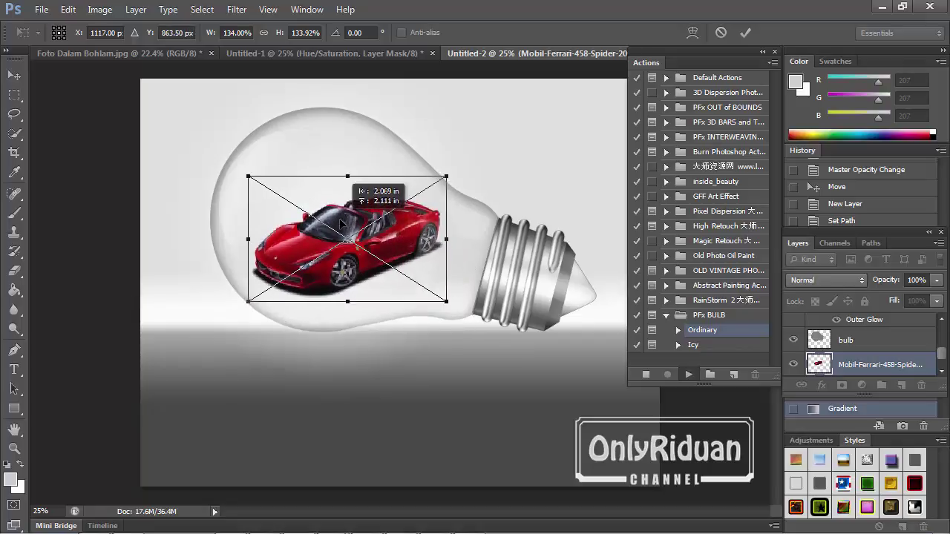
click(744, 34)
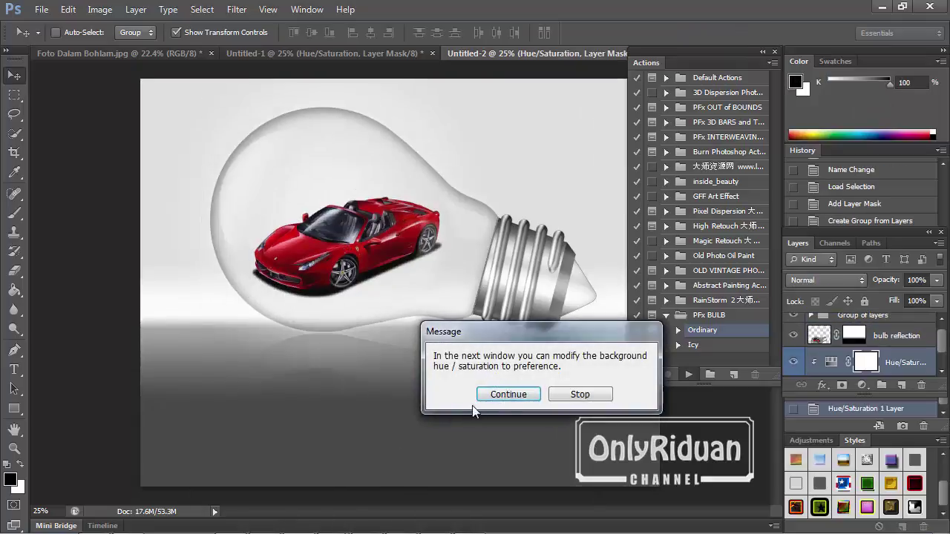
Accept the Hue 204, Saturation 25 background tint and finish the Ordinary action.
click(514, 392)
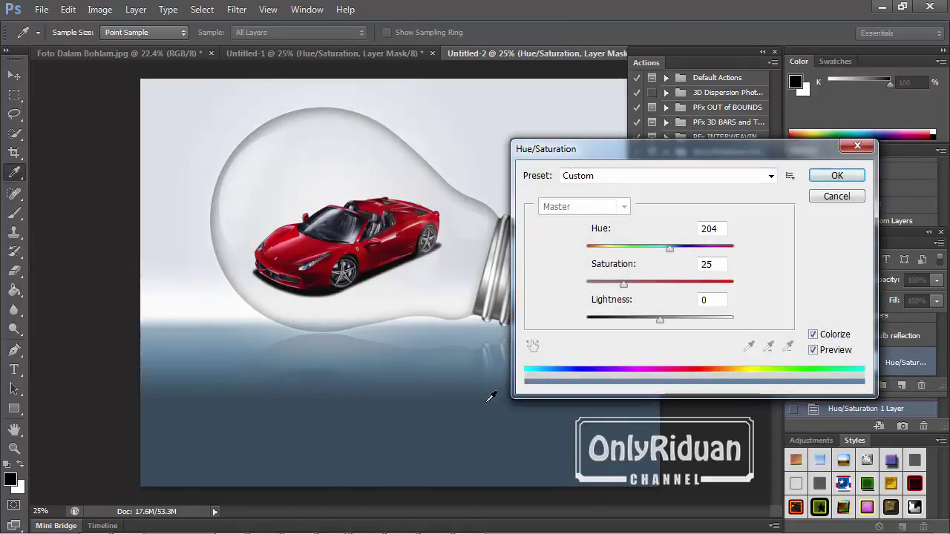
click(835, 177)
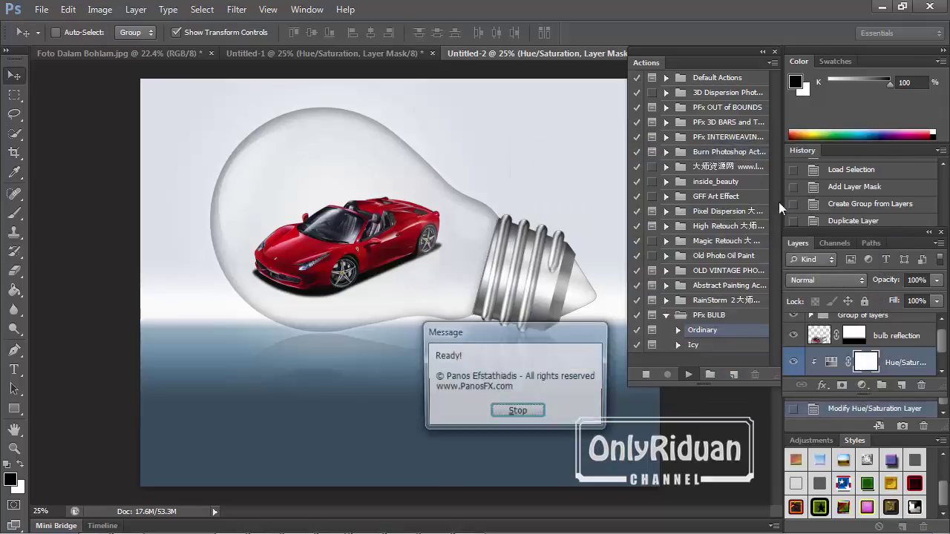
click(517, 413)
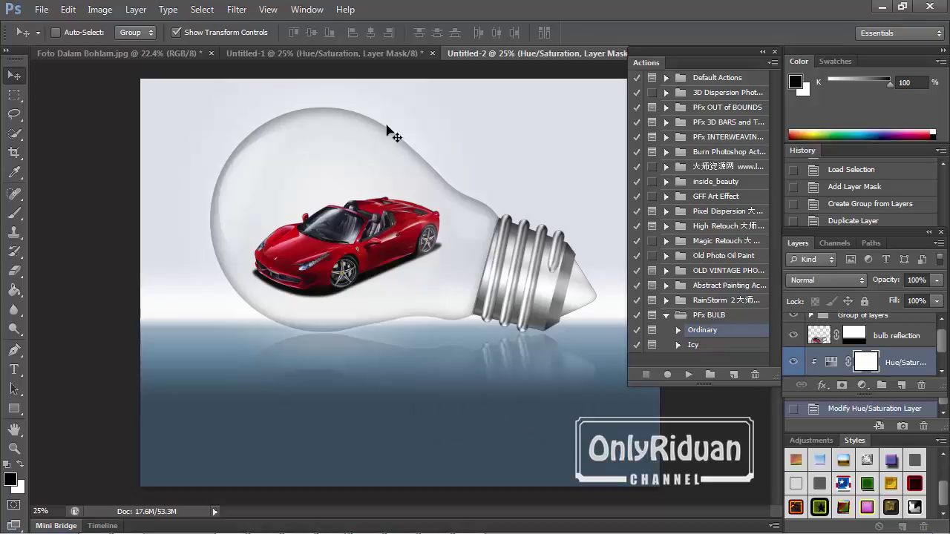
Compare the Untitled-1 family bulb picture against the Untitled-2 Ferrari bulb picture, ending on Untitled-2.
click(342, 57)
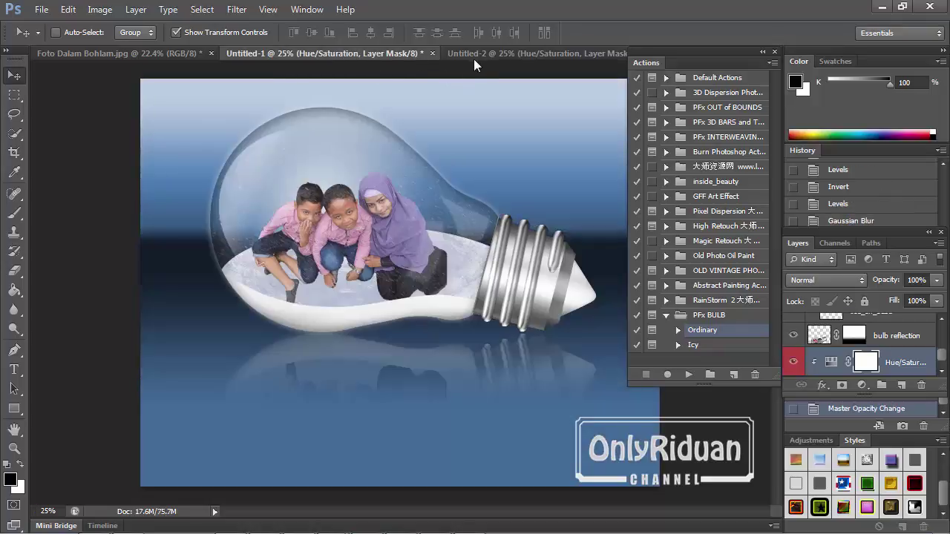
click(475, 57)
click(350, 56)
click(491, 57)
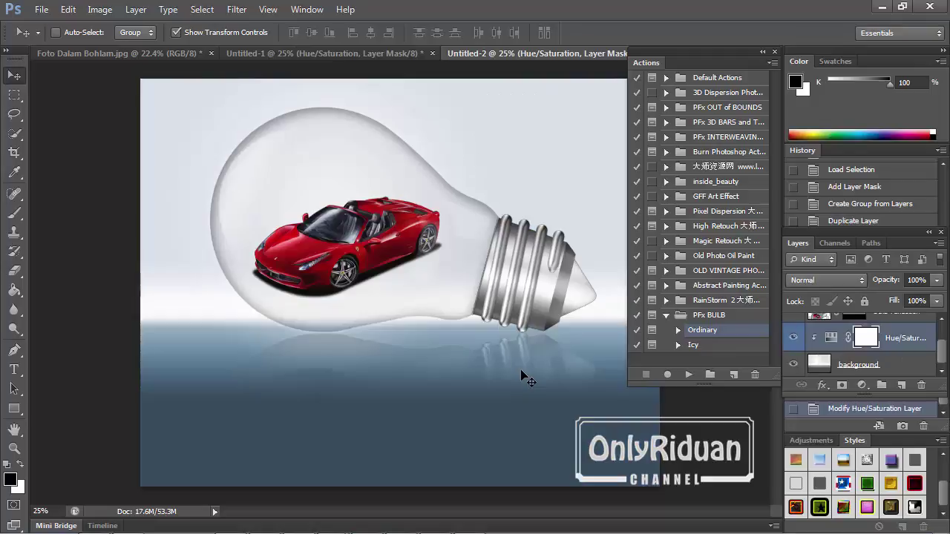